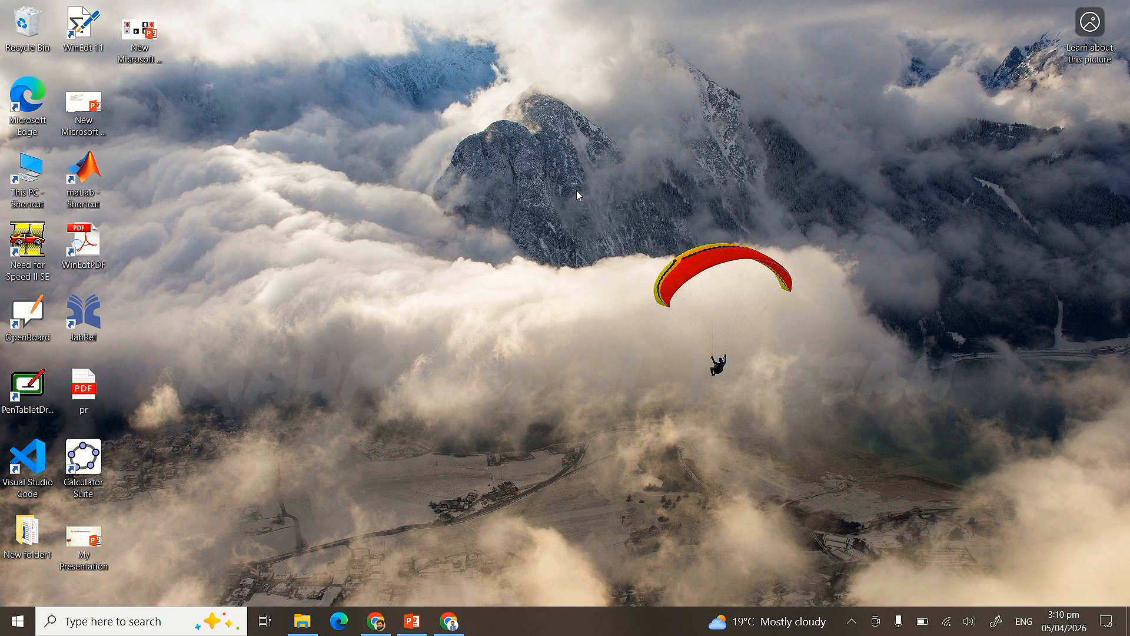
- Open Chrome and go to the QAC login page at qac.hed.gkp.pk/login
left_click(457, 628)
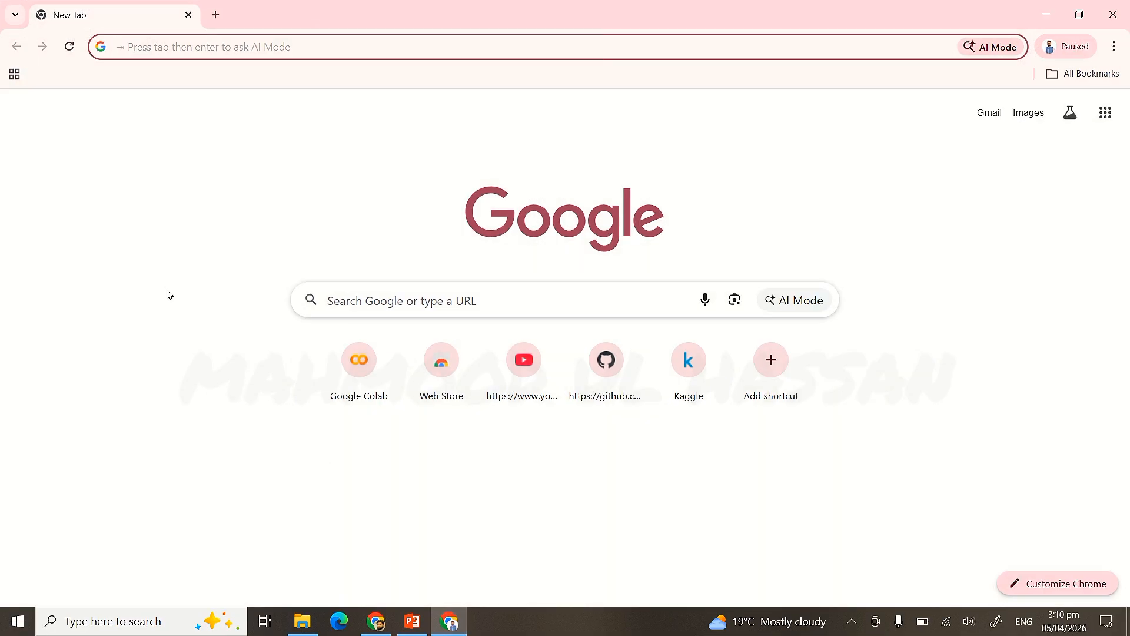
type("qac")
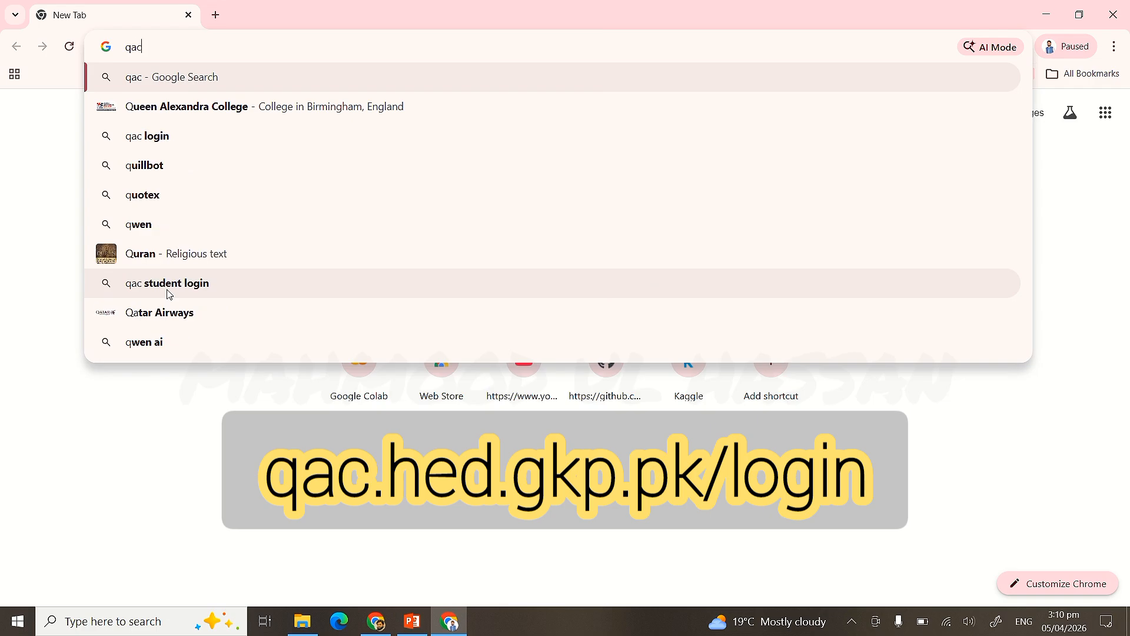
type(".hed")
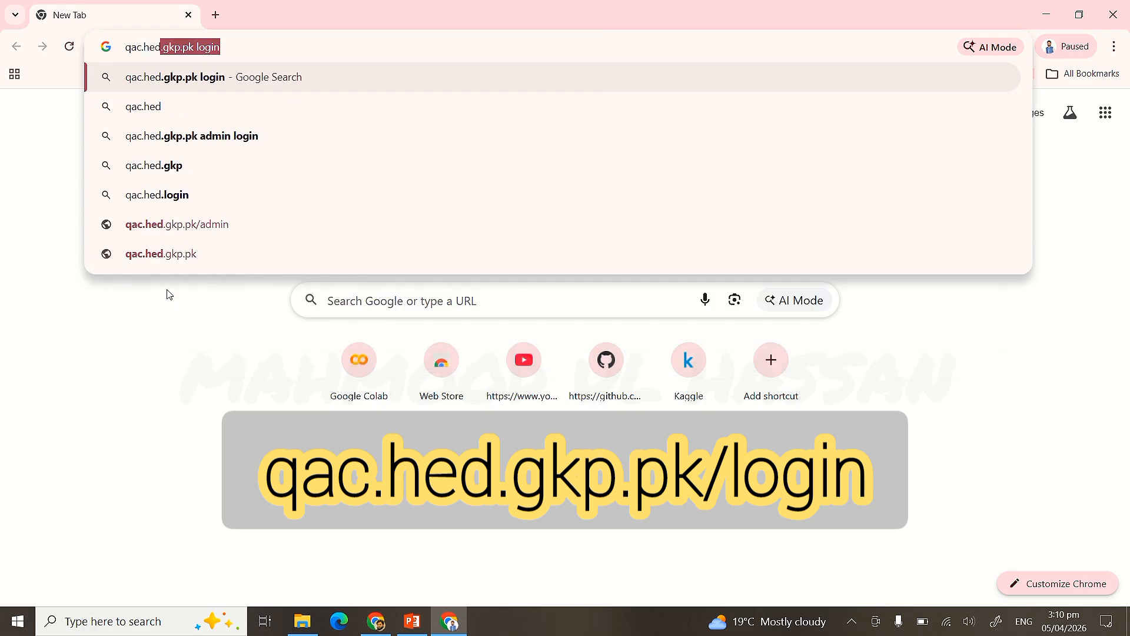
type(".gk")
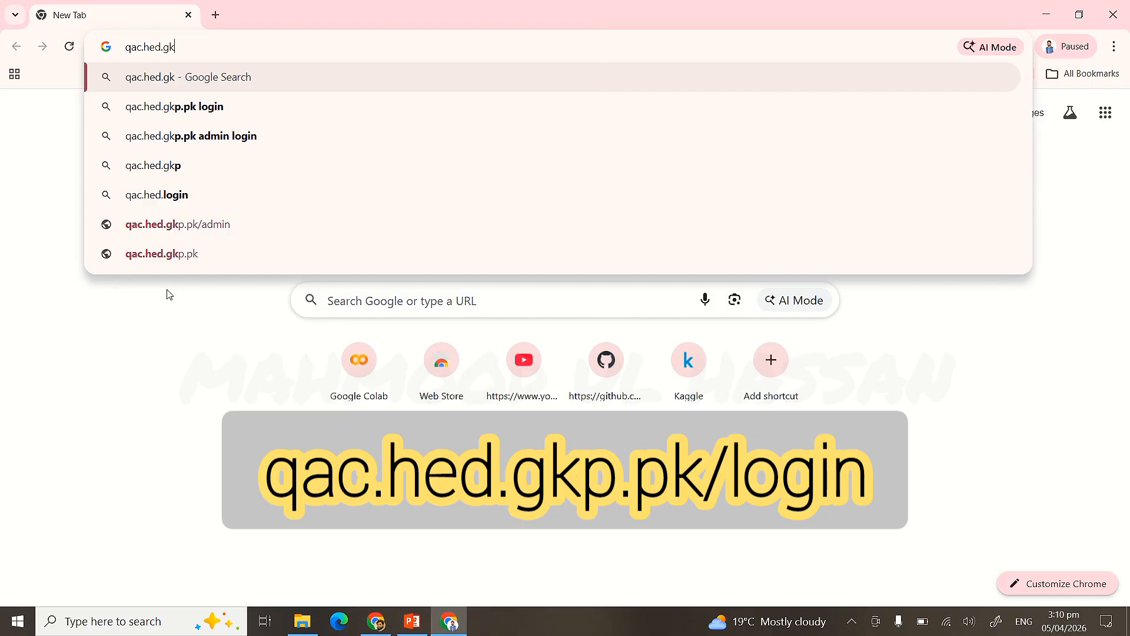
type("p")
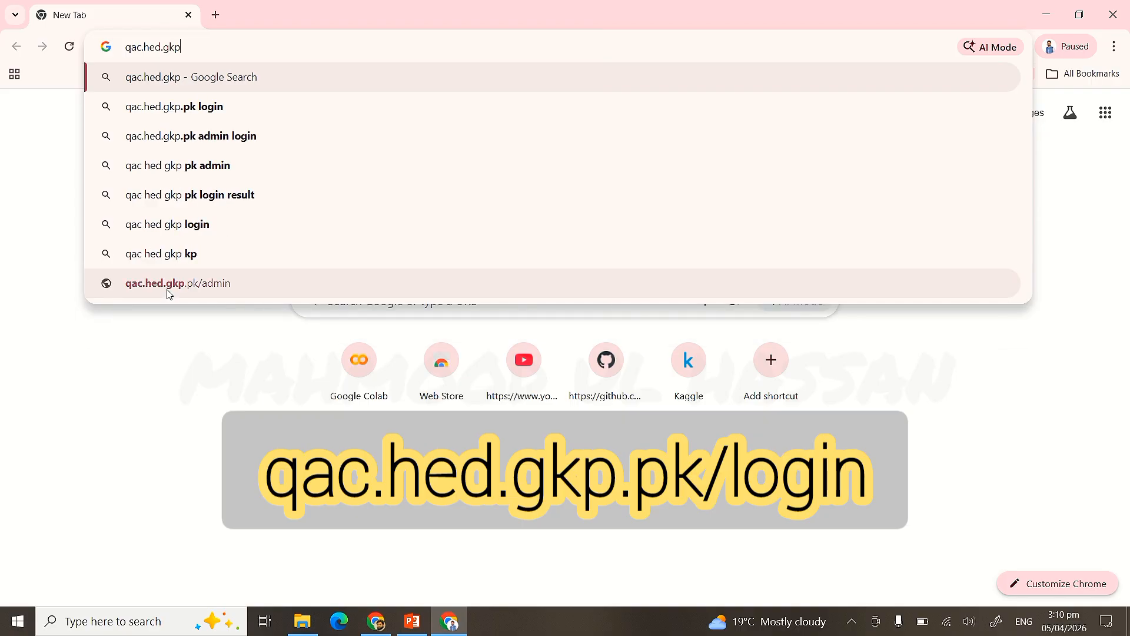
type(".pk")
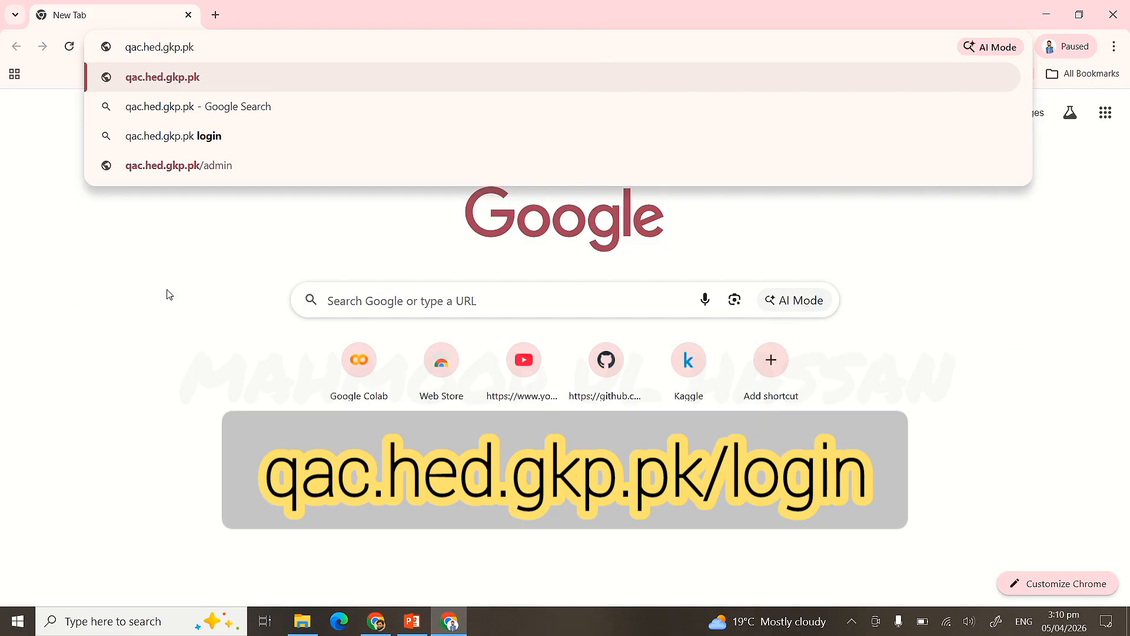
type("/lo")
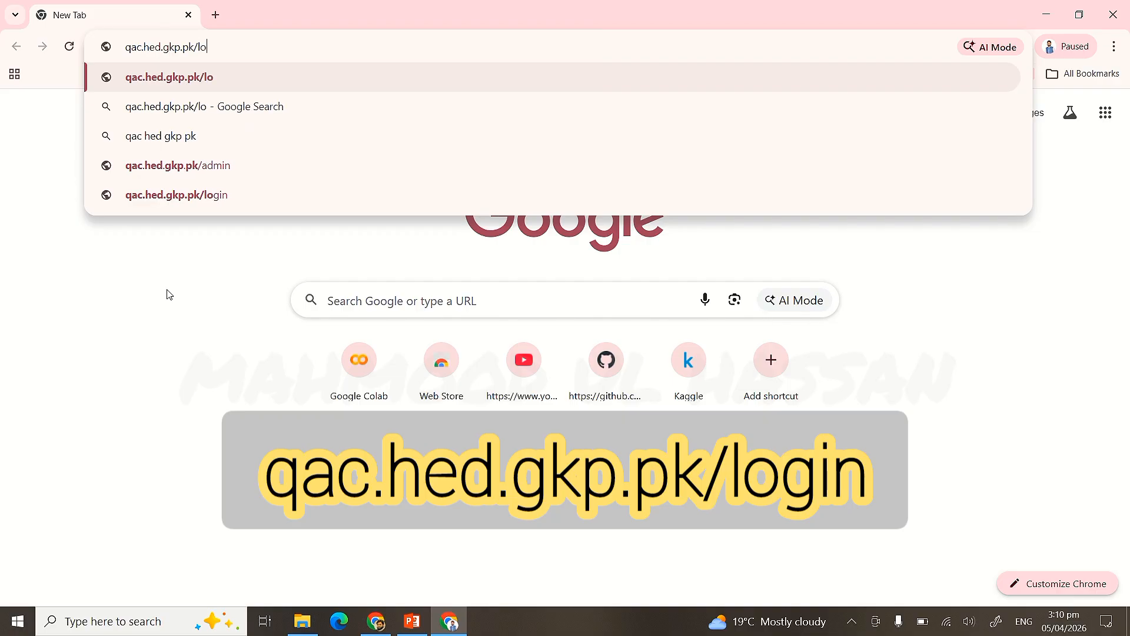
type("gin")
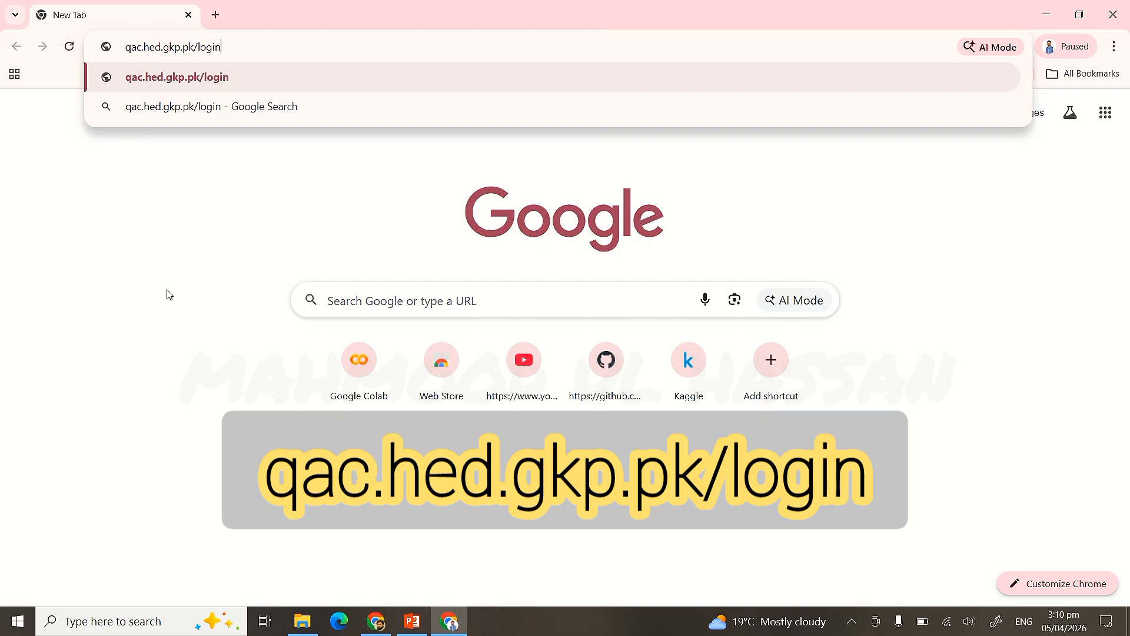
key("Return")
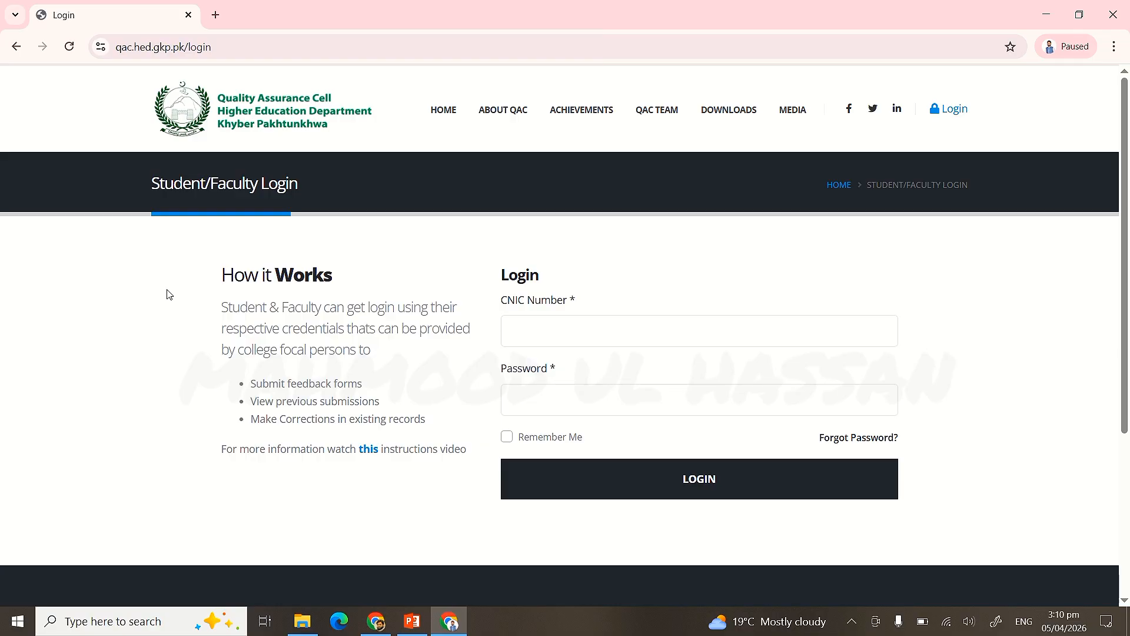
- Enter the student's CNIC number and account password in the login form
left_click(561, 337)
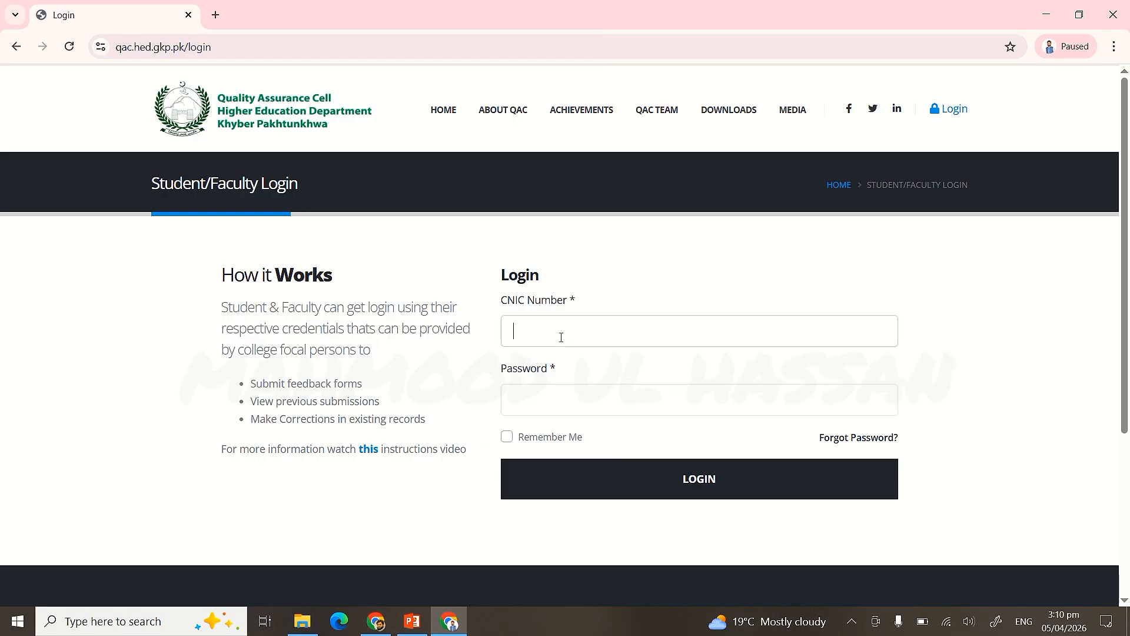
left_click(568, 400)
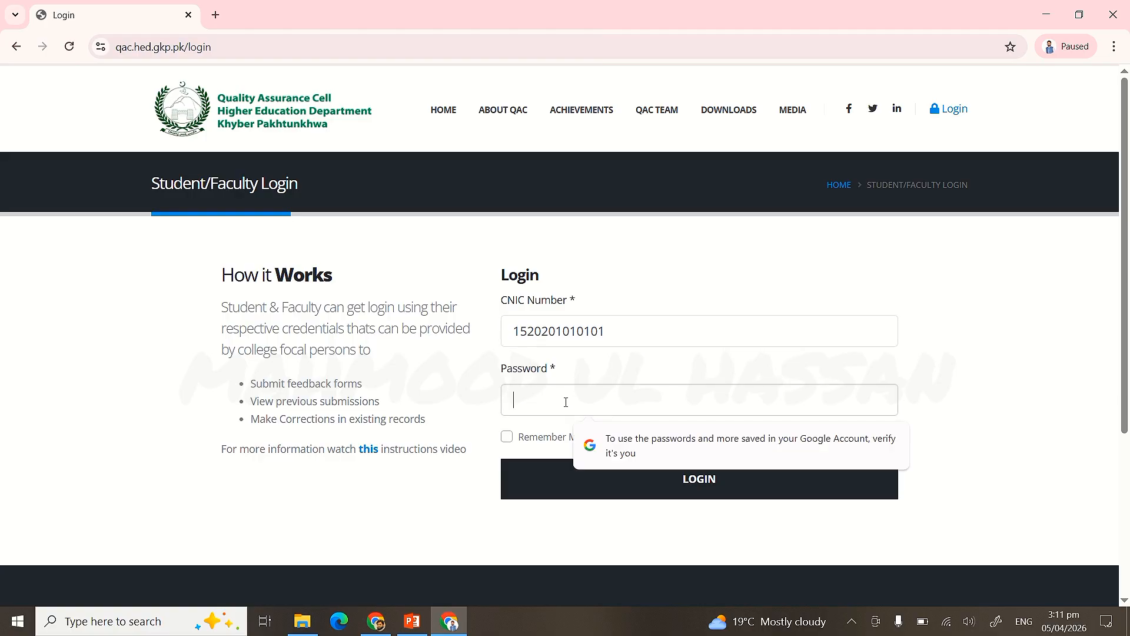
type("123")
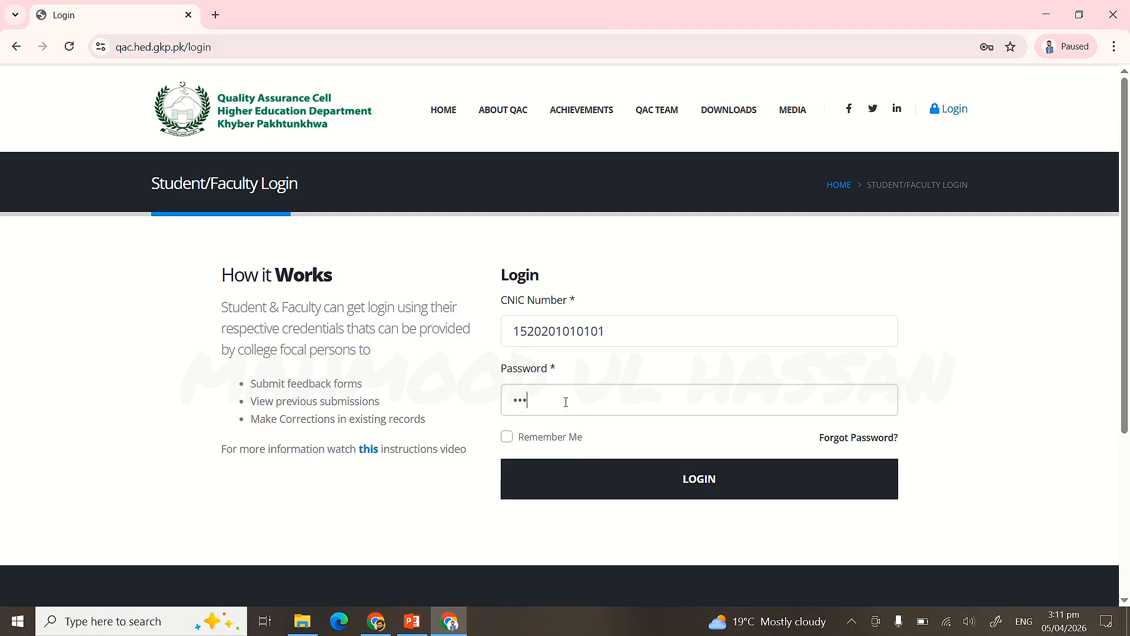
type("456")
- Log in, decline Chrome's password saving, and open the course evaluation from the dashboard table
left_click(585, 489)
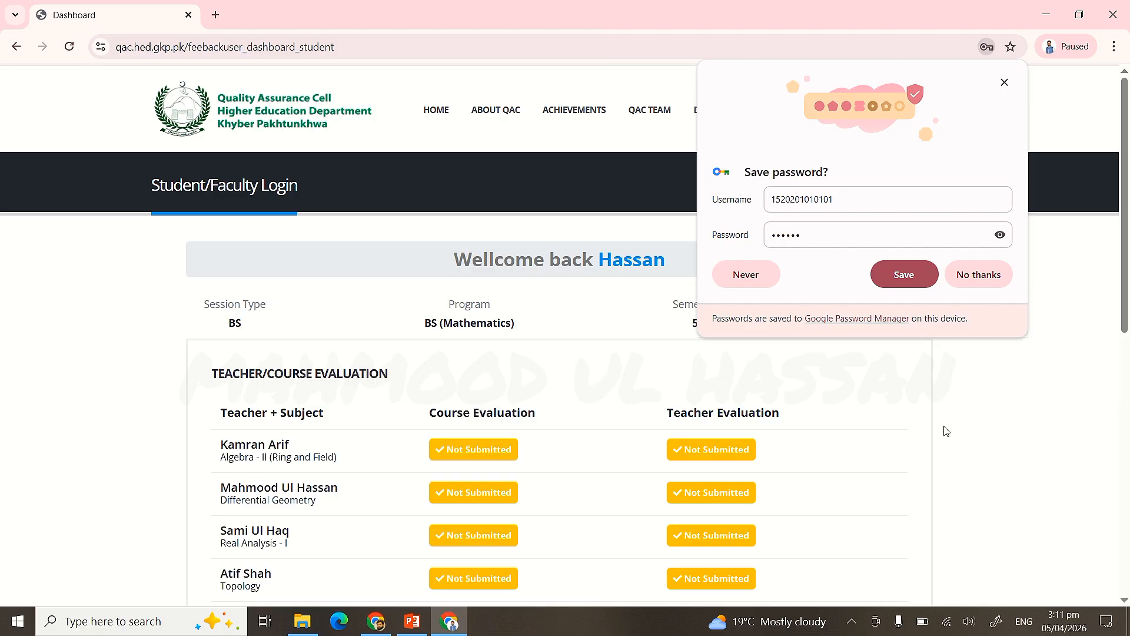
left_click(968, 282)
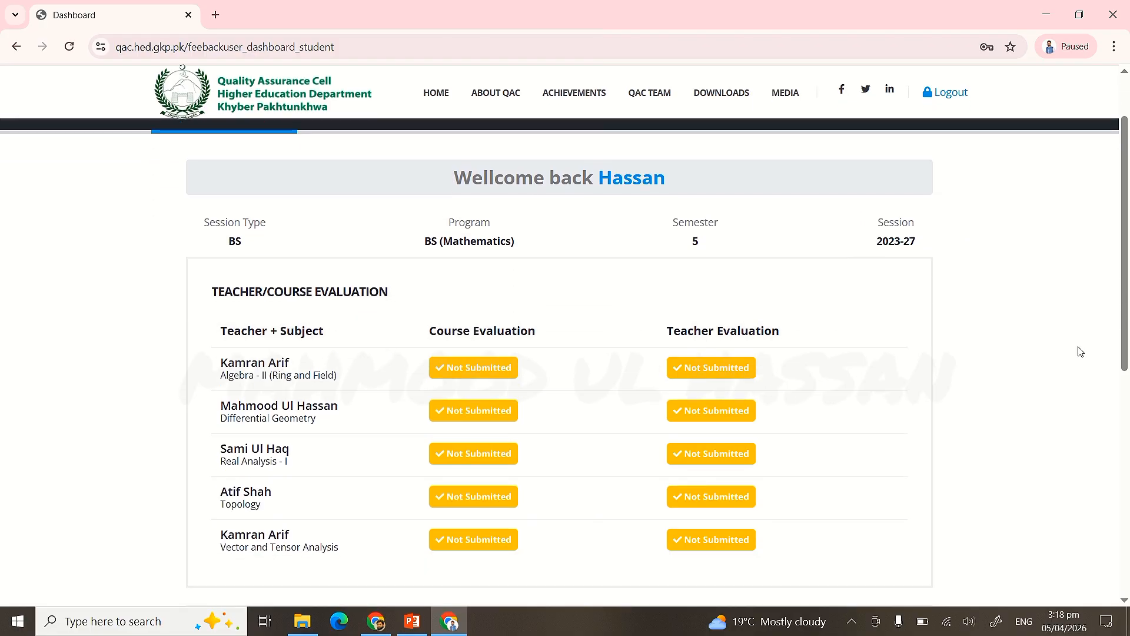
scroll(1080, 351, "down", 1)
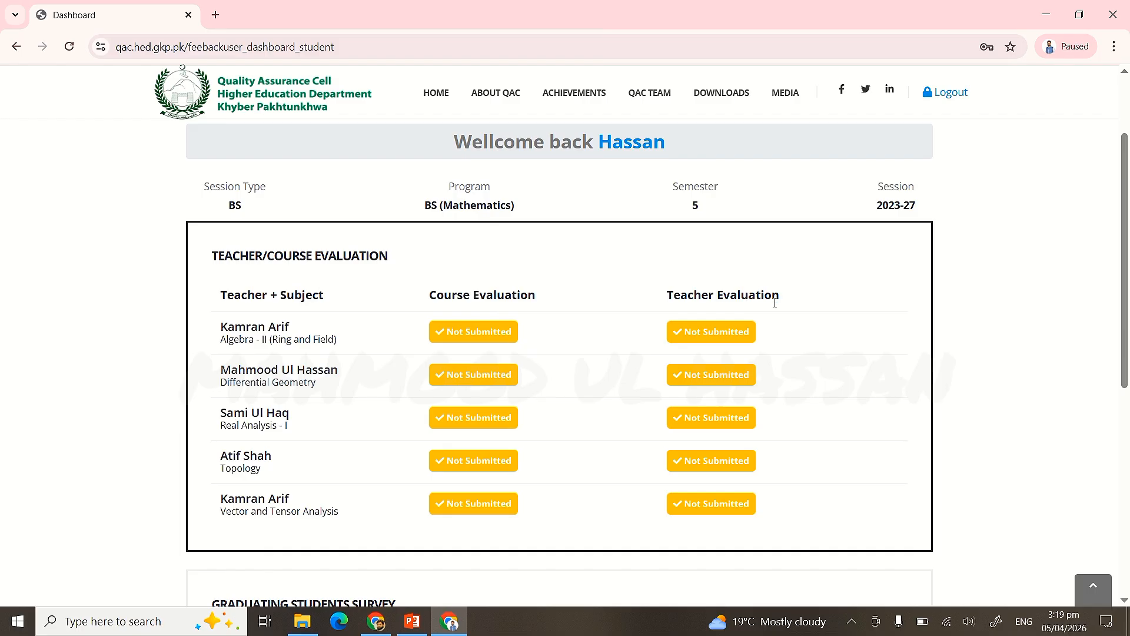
left_click(732, 334)
- Open the Algebra - II evaluation and rate 'course objectives were clear' Strongly Agree
left_click(473, 342)
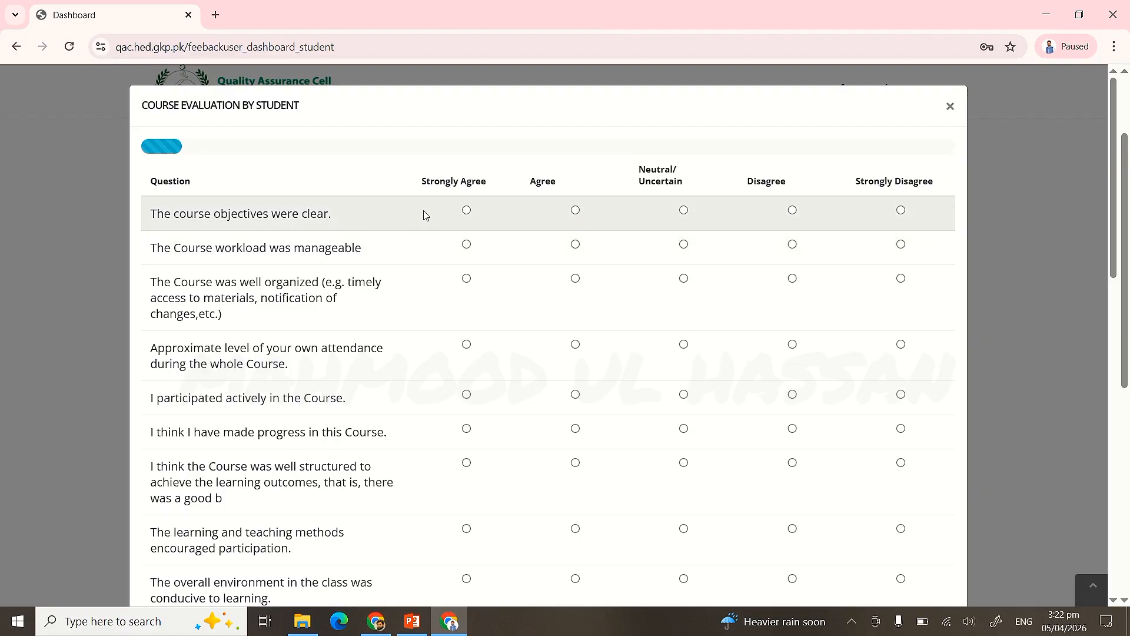
left_click(466, 211)
left_click(576, 212)
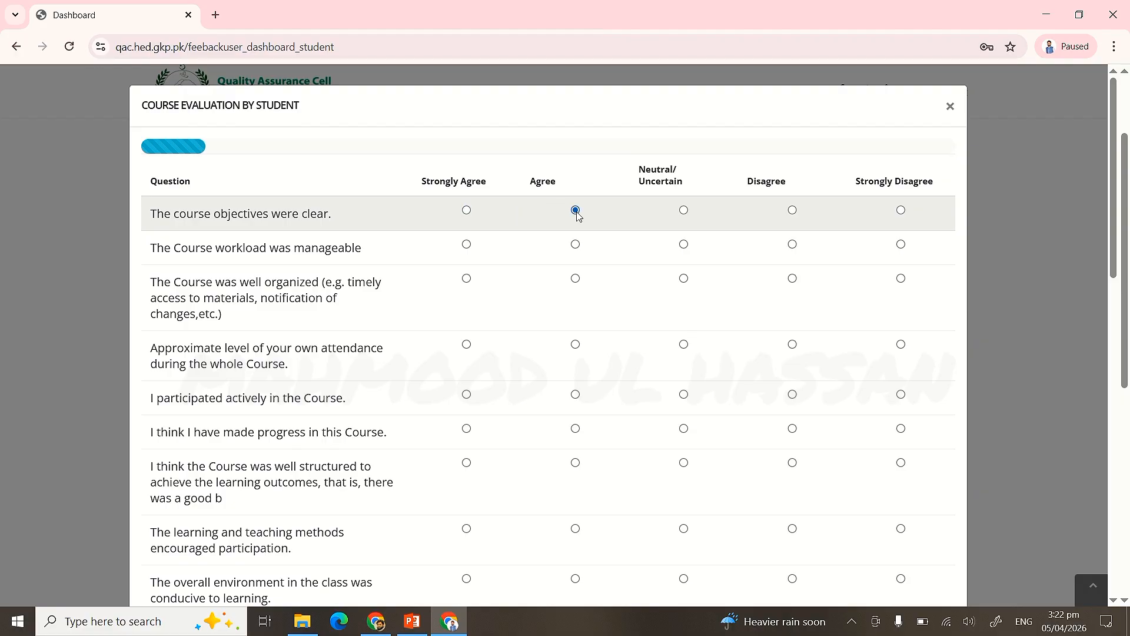
left_click(684, 212)
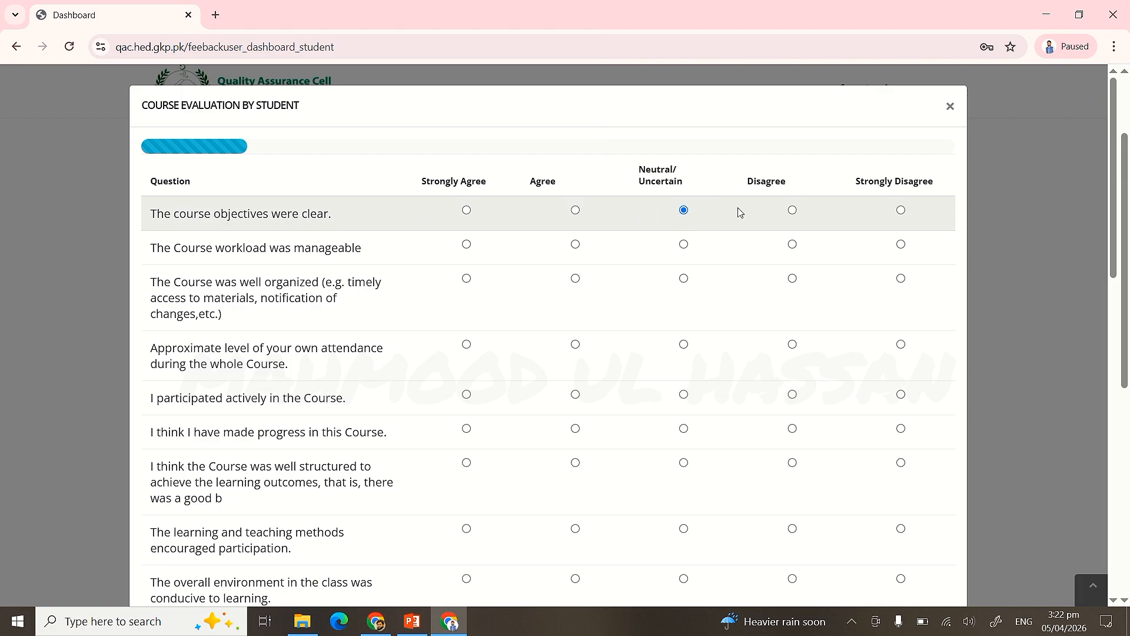
left_click(792, 211)
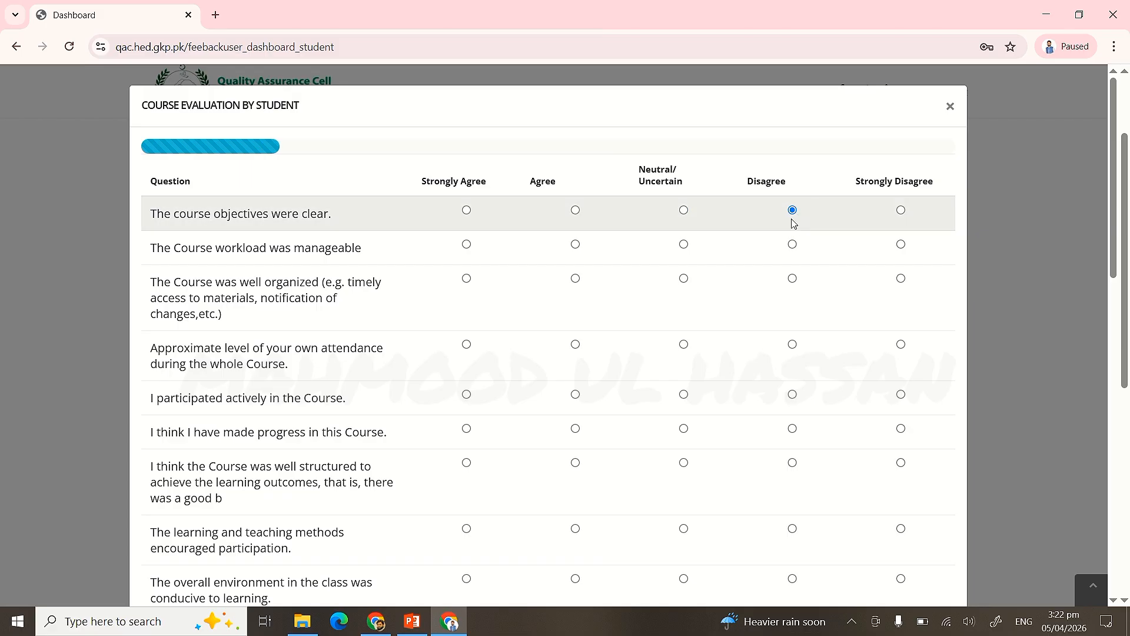
left_click(902, 213)
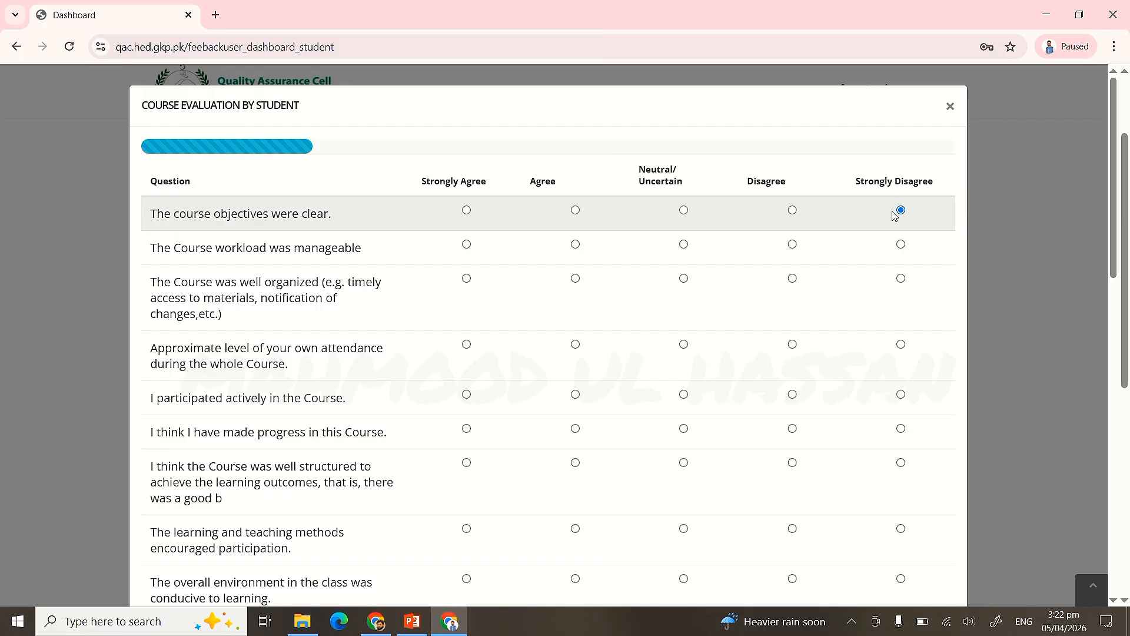
left_click(466, 213)
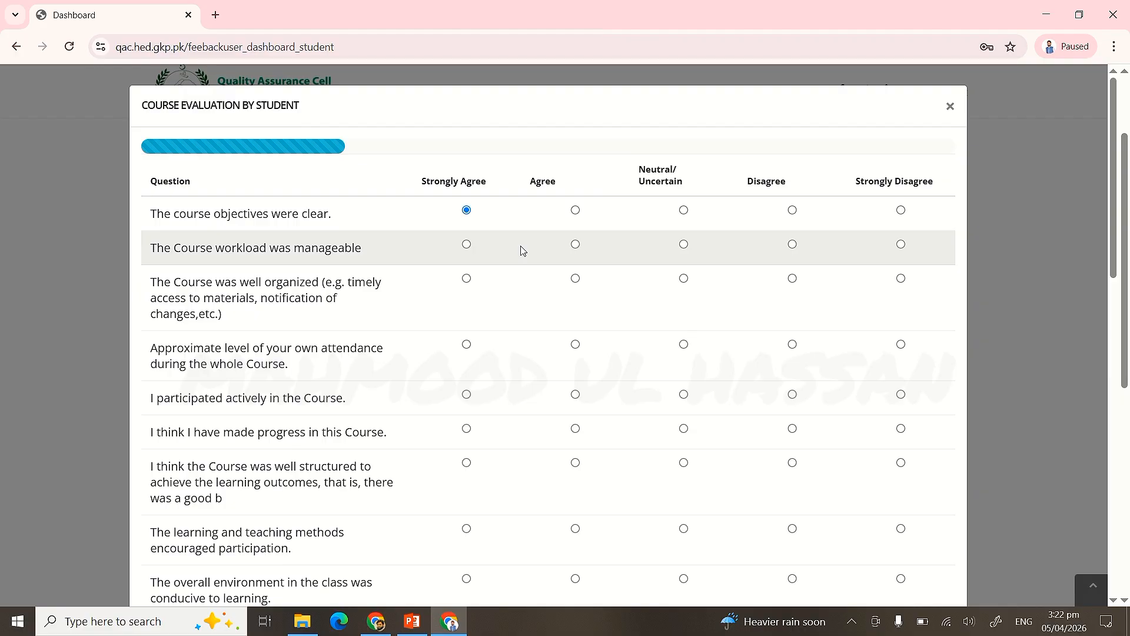
- Rate workload through web resources: mostly Agree/Strongly Agree, progress and structure Neutral
left_click(575, 244)
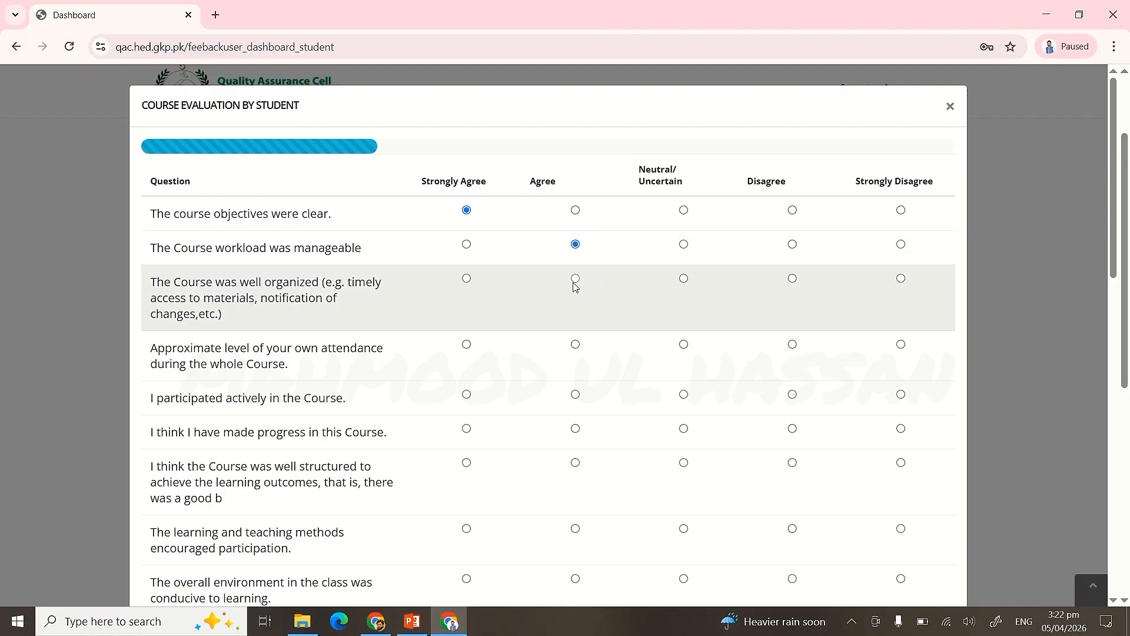
left_click(575, 278)
left_click(466, 345)
left_click(466, 394)
left_click(683, 428)
scroll(686, 412, "down", 4)
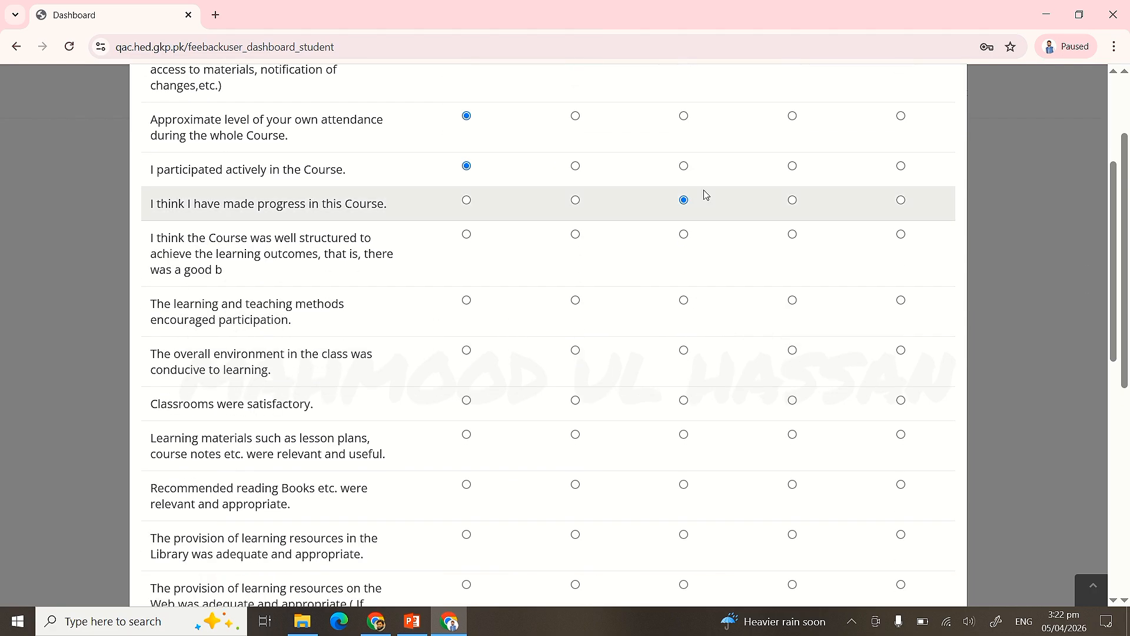
left_click(684, 233)
left_click(575, 300)
left_click(575, 350)
left_click(467, 486)
left_click(466, 535)
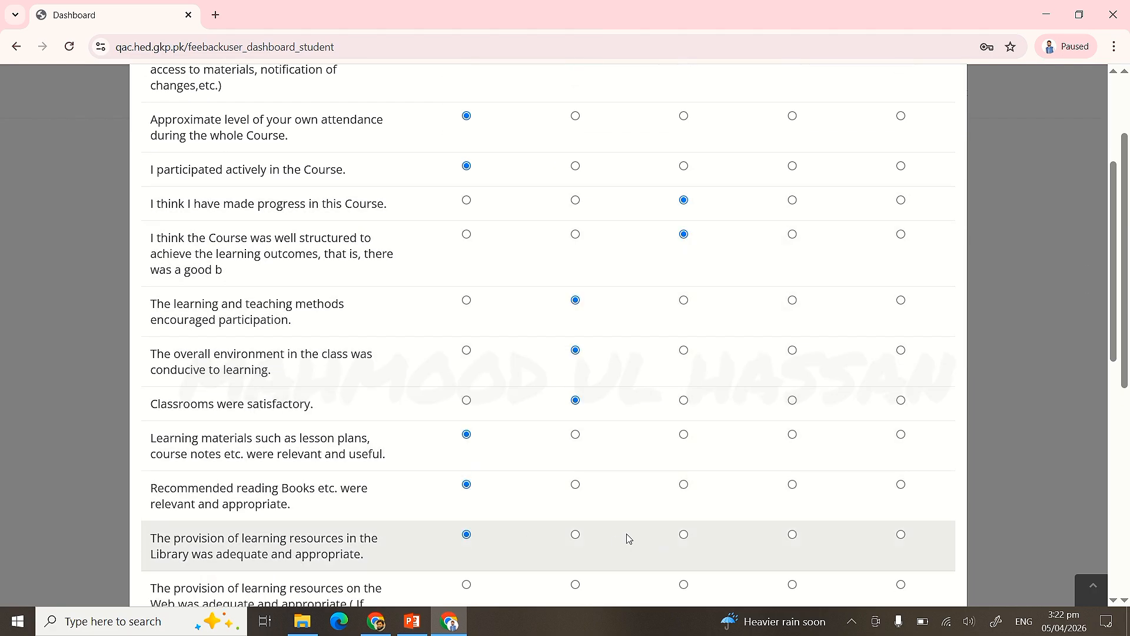
left_click(575, 584)
- Rate pace through practicals: feedback helpfulness Disagree, tutorial material Strongly Disagree, workload Neutral
scroll(465, 196, "down", 7)
left_click(466, 189)
left_click(575, 222)
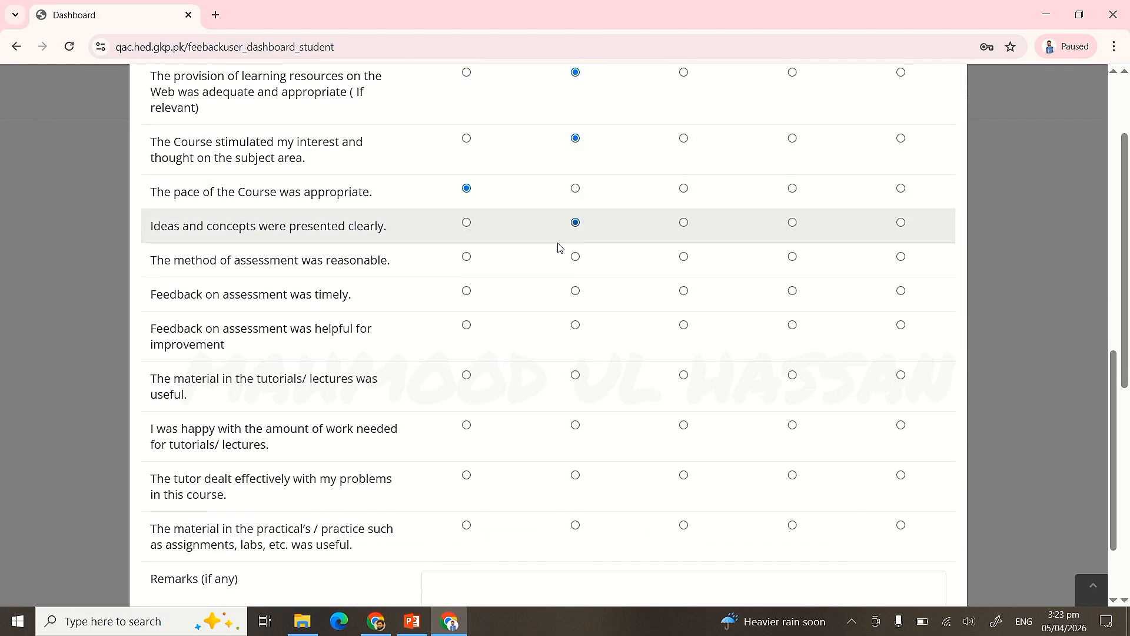
left_click(466, 257)
left_click(575, 291)
left_click(792, 325)
left_click(901, 375)
left_click(683, 425)
left_click(575, 476)
left_click(466, 525)
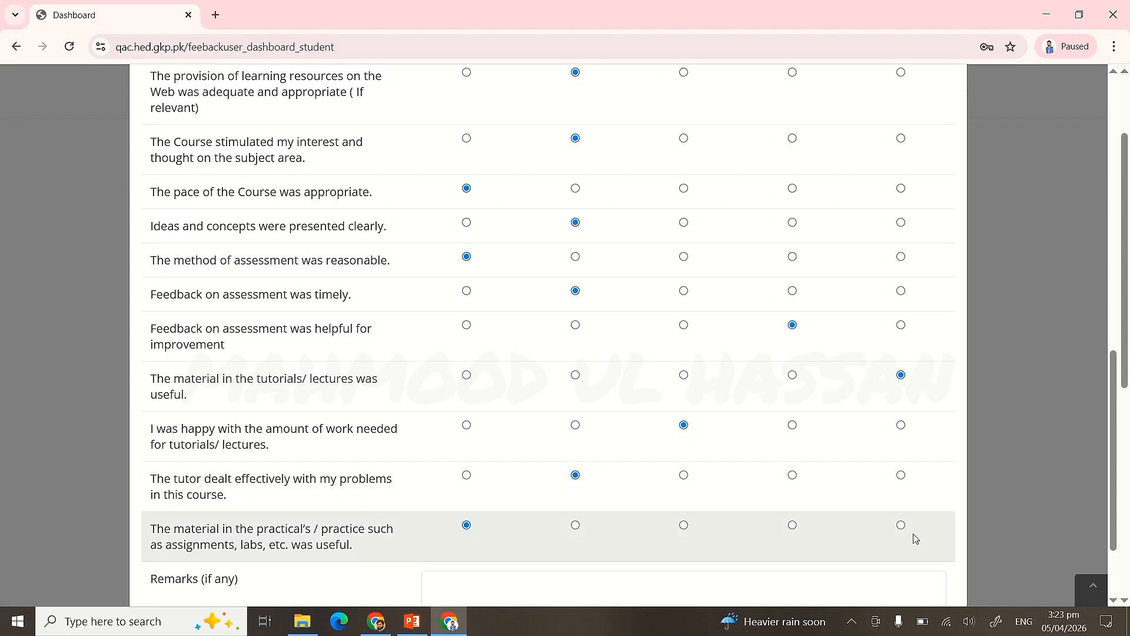
scroll(913, 534, "down", 2)
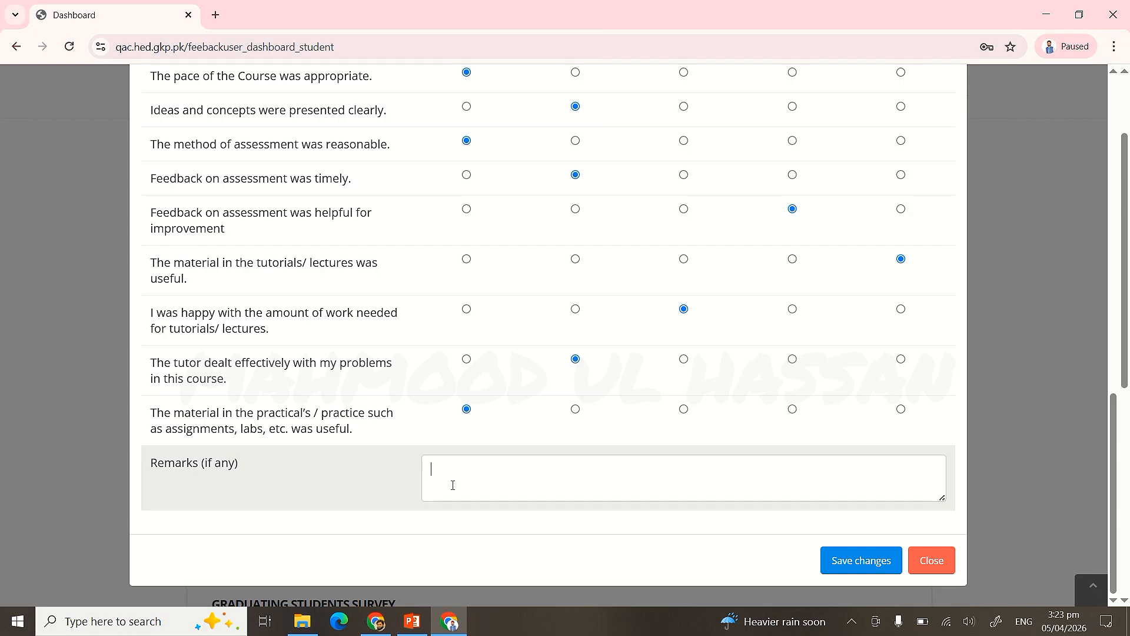
- Enter the remark 'The course should be revised periodically to reflect new knowledge and real world applications.'
type("The course should")
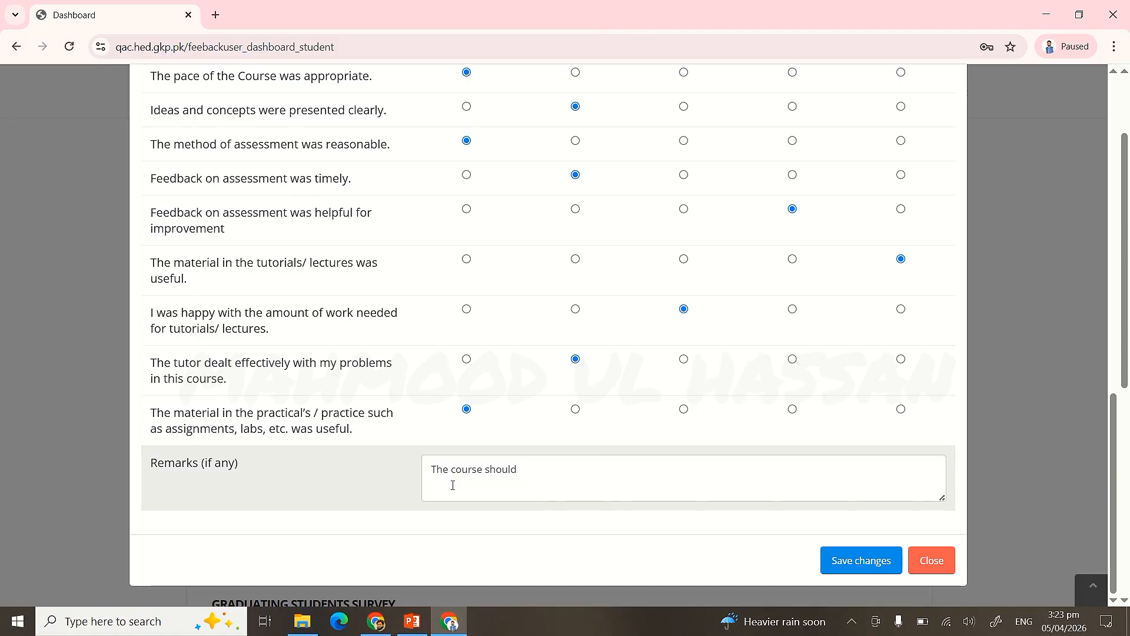
type(" be revised perio")
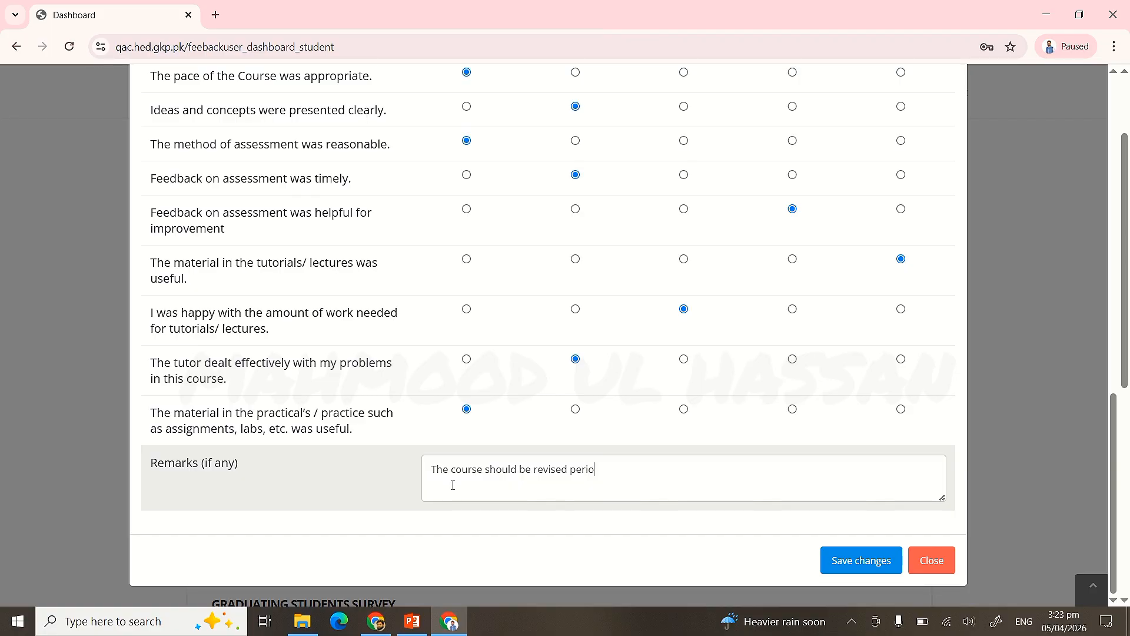
type("dically to reflect")
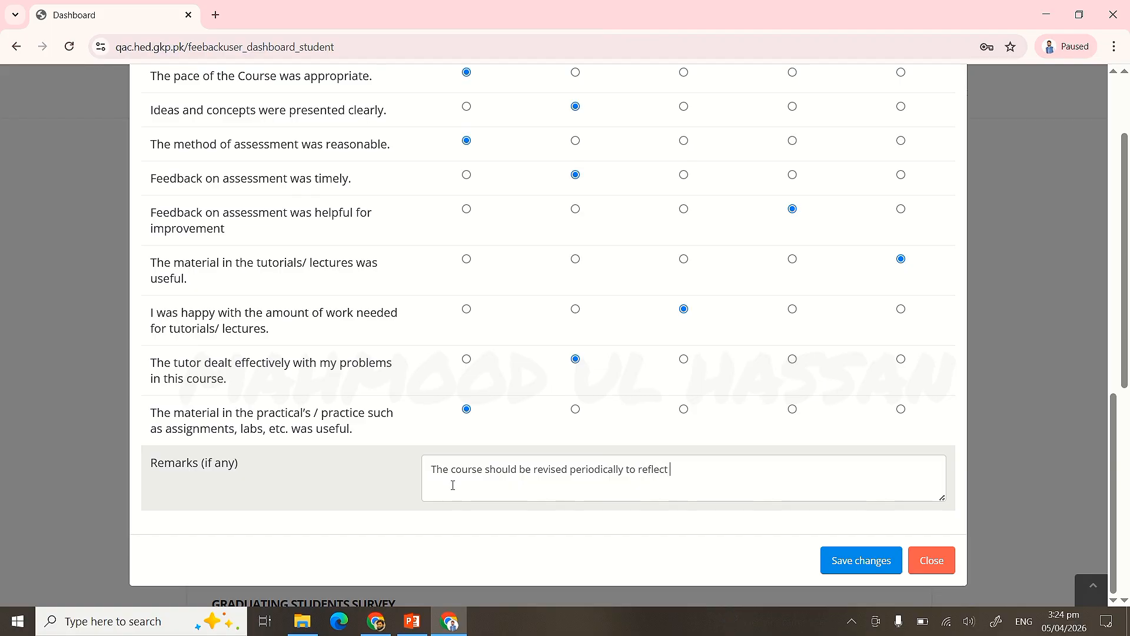
type(" new kno")
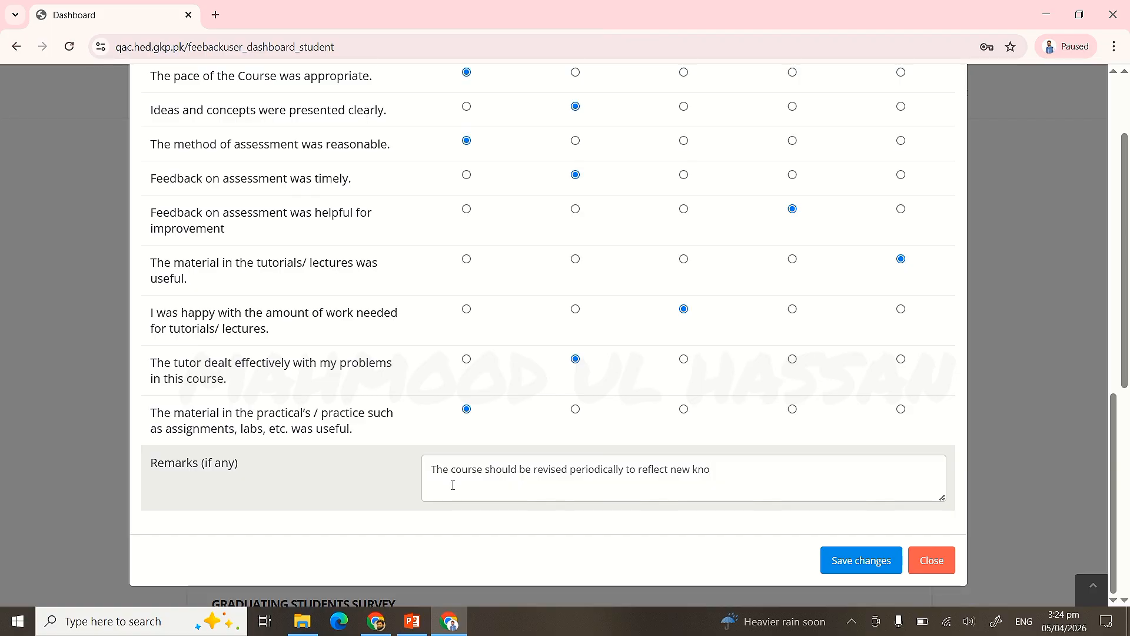
type("wledge")
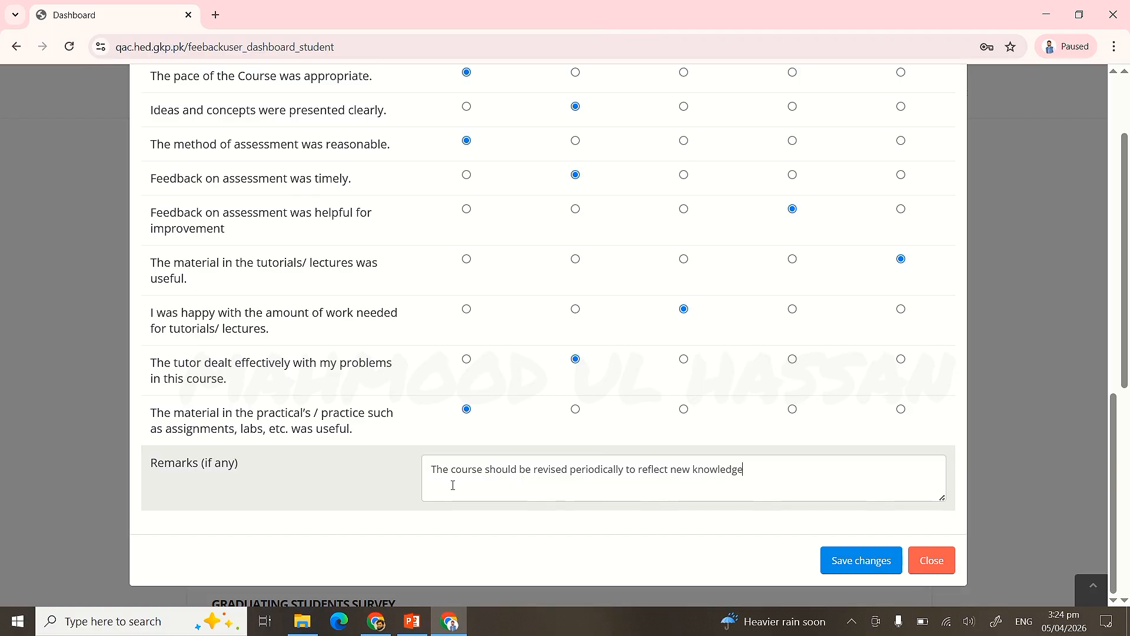
type(" and ")
type("real")
type(" wo")
type("rld ")
type("aa")
type("pplica")
type("tions.")
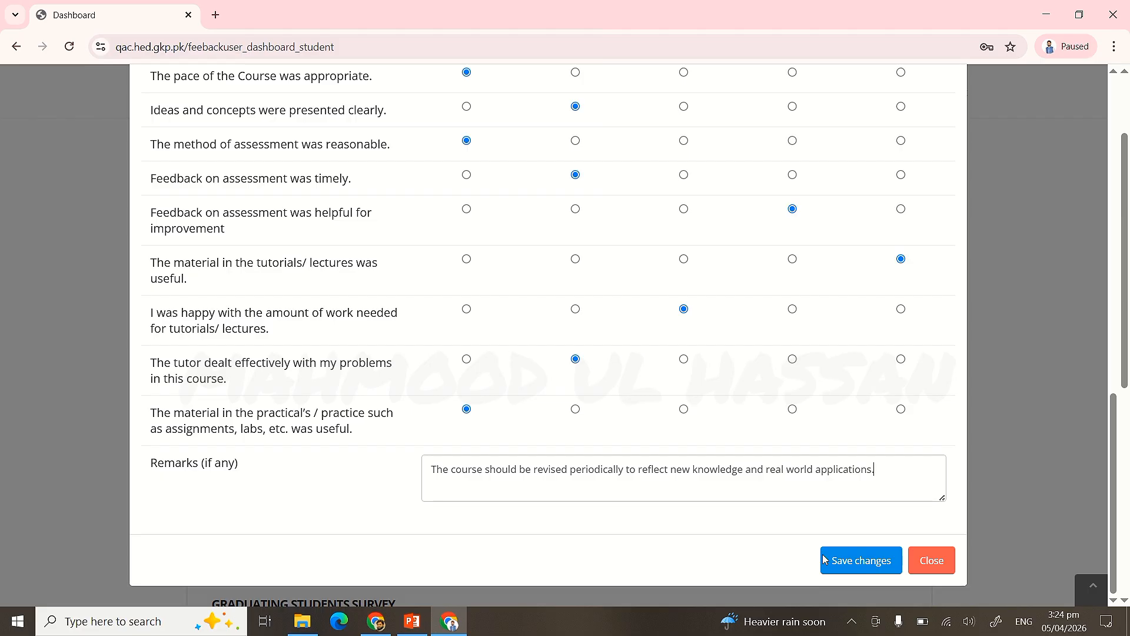
- Save the completed Algebra - II (Ring and Field) evaluation
left_click(859, 561)
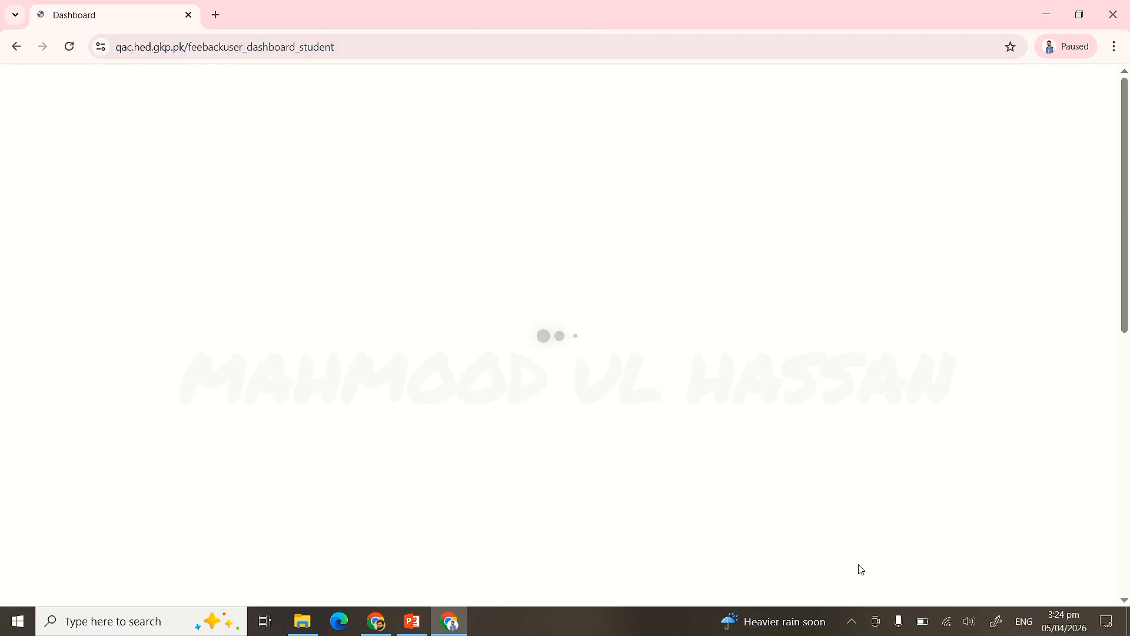